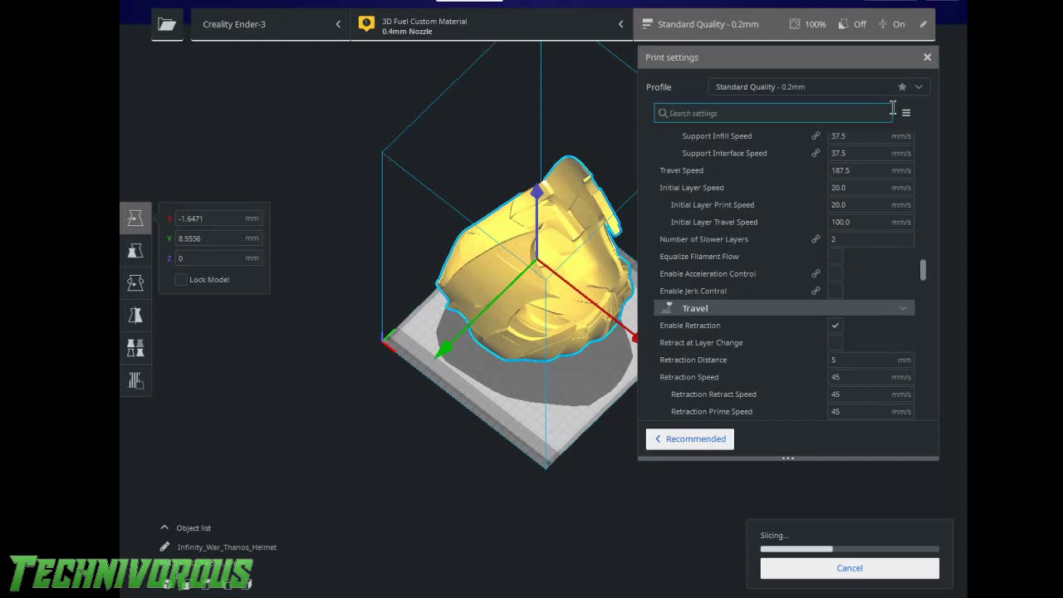
Scroll the Ender-3 custom settings list to the Speed and Travel sections
left_click_drag(929, 278, 934, 247)
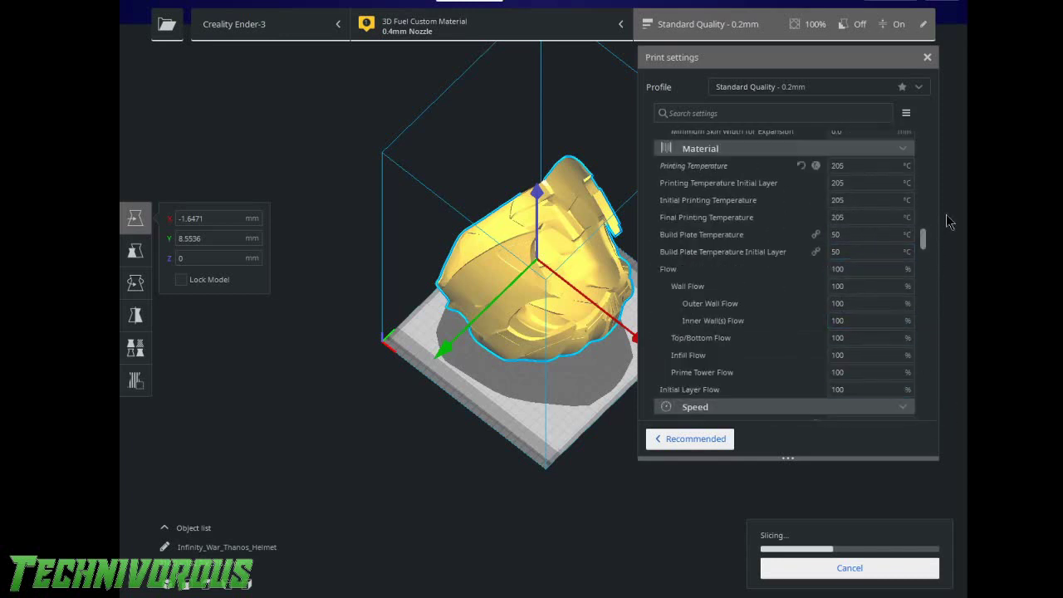
Bring the Material temperature fields, all at 205 °C, into view
mouse_move(868, 164)
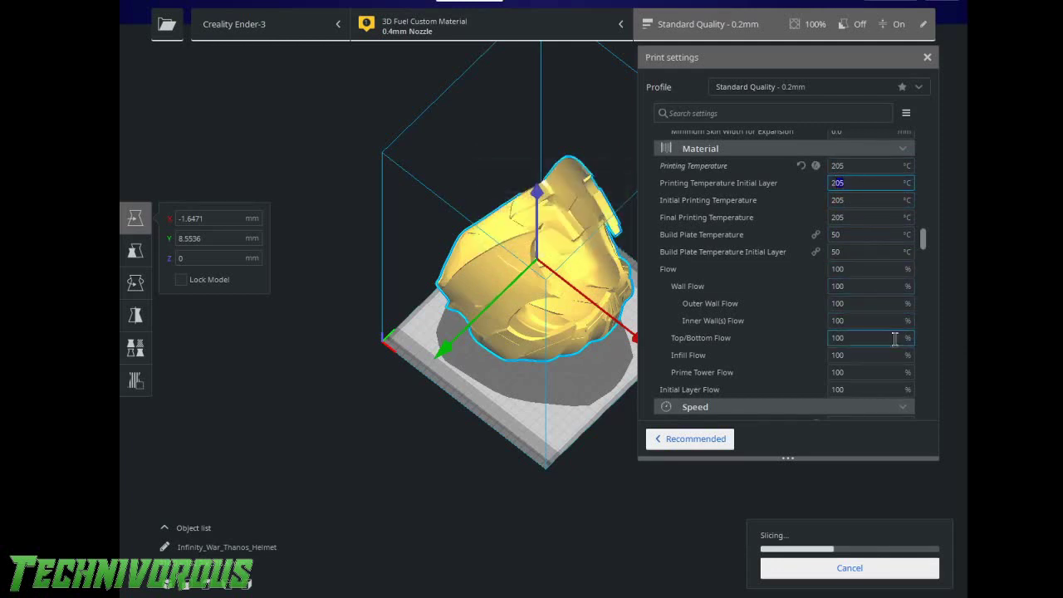
Set Printing Temperature Initial Layer to 220 °C and Printing Temperature to 240 °C
type("22")
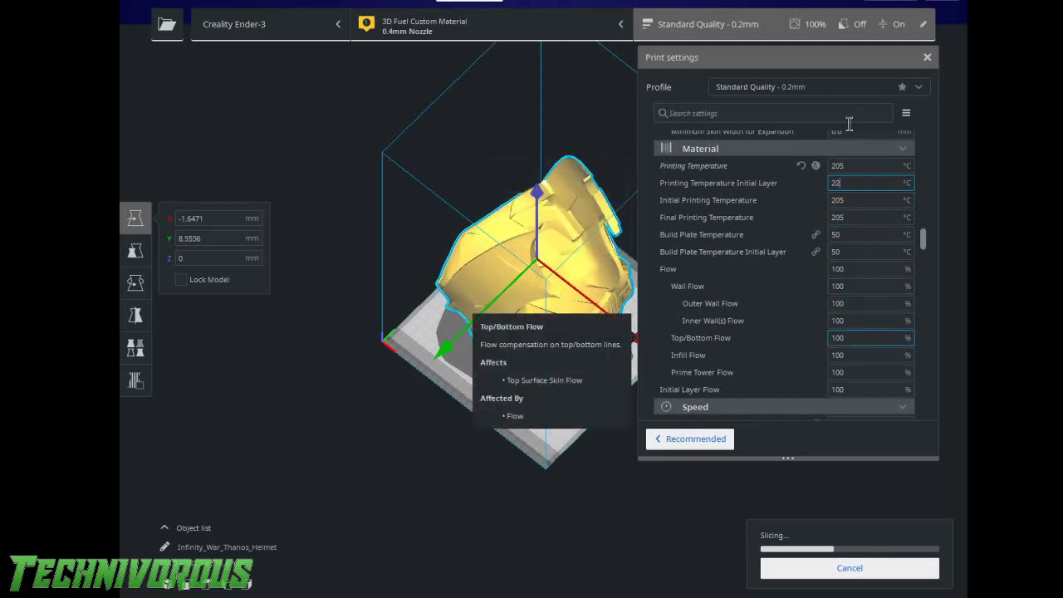
type("0")
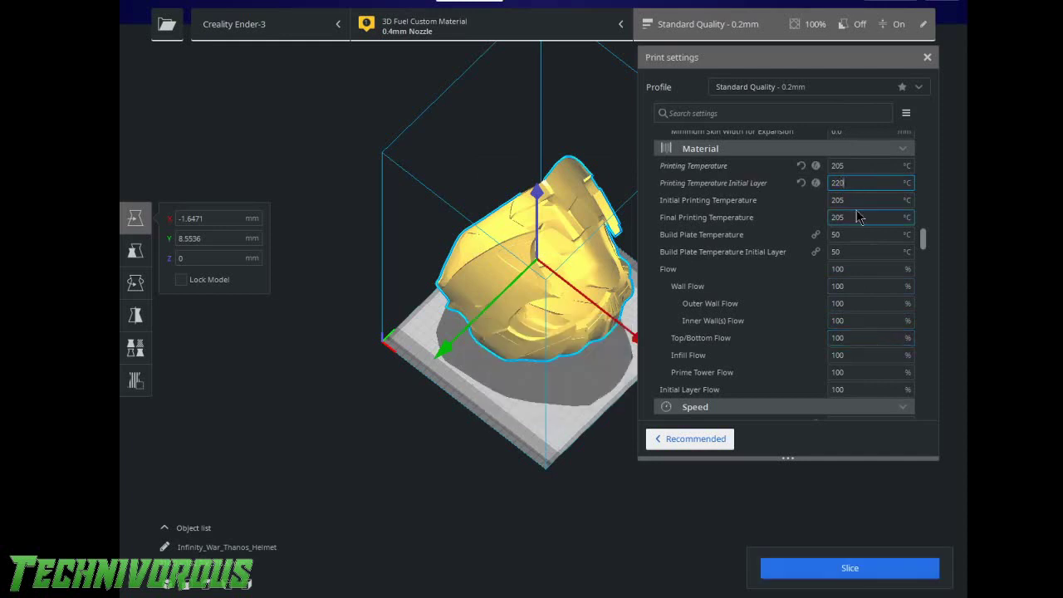
double_click(835, 166)
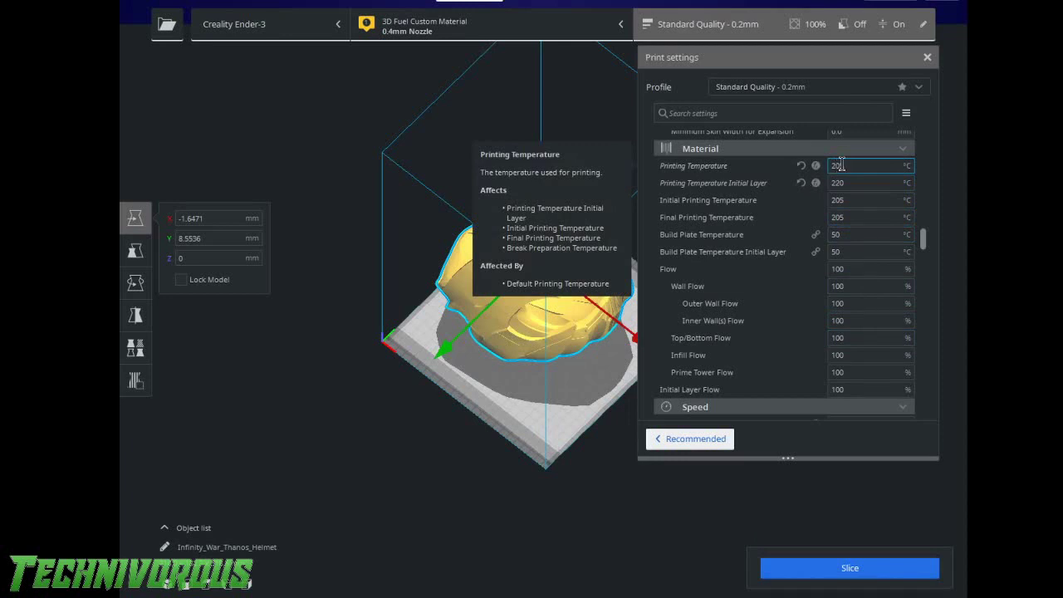
left_click(845, 183)
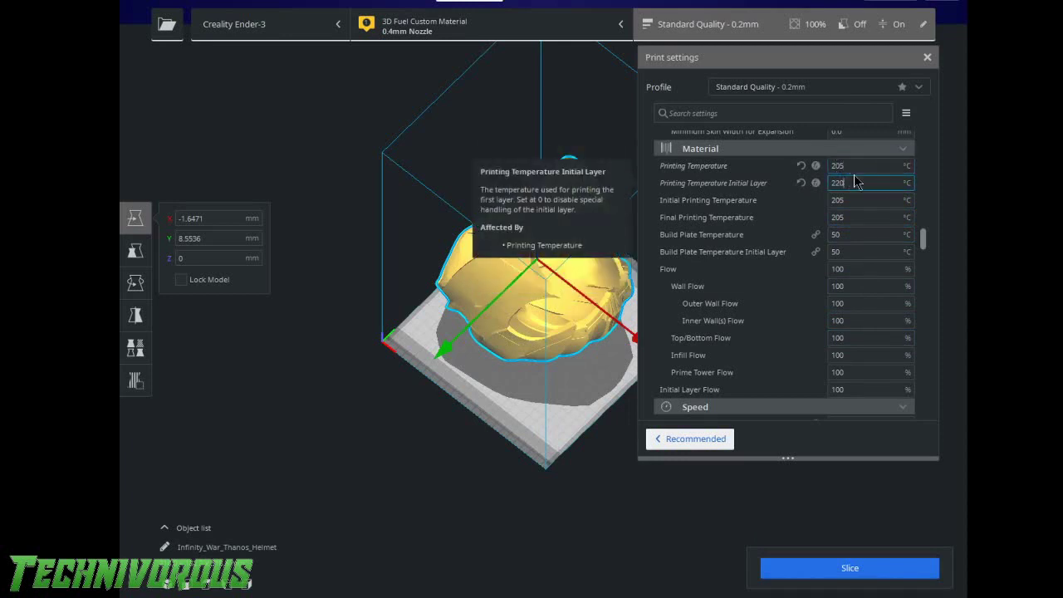
left_click(854, 167)
double_click(834, 165)
type("240")
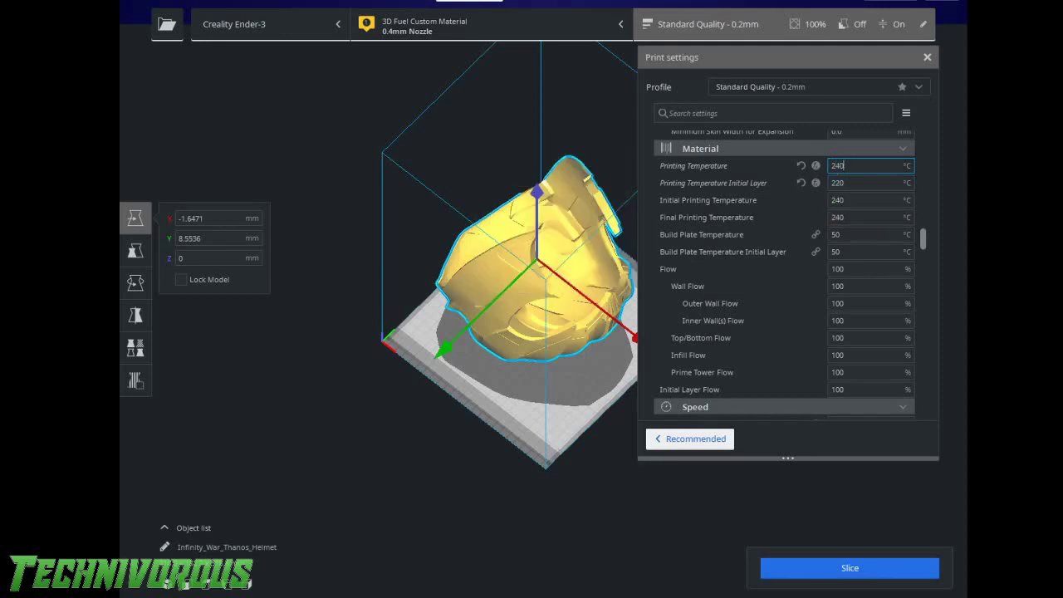
mouse_move(819, 185)
double_click(840, 183)
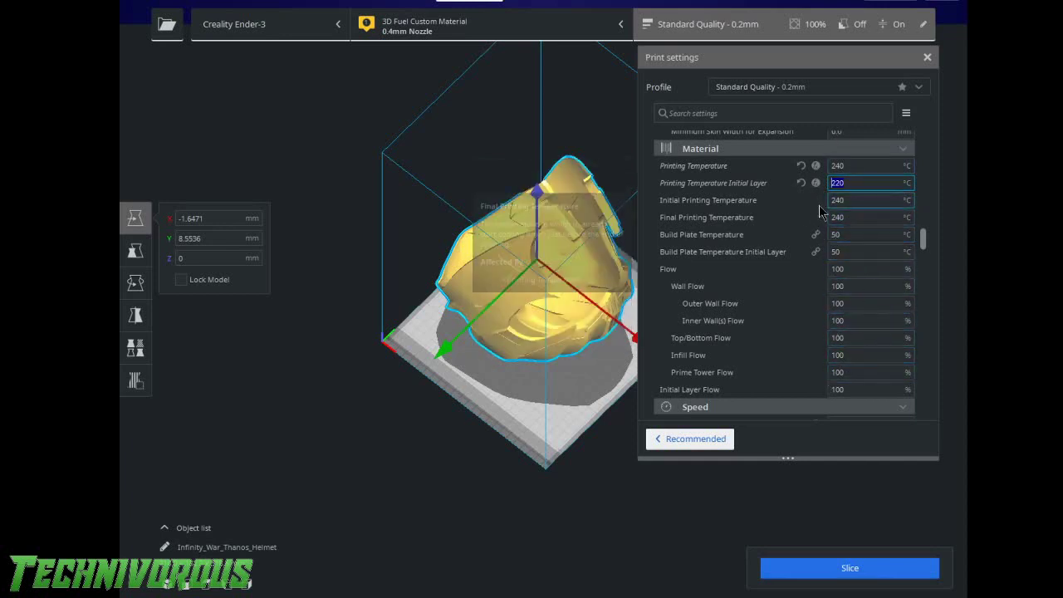
double_click(850, 200)
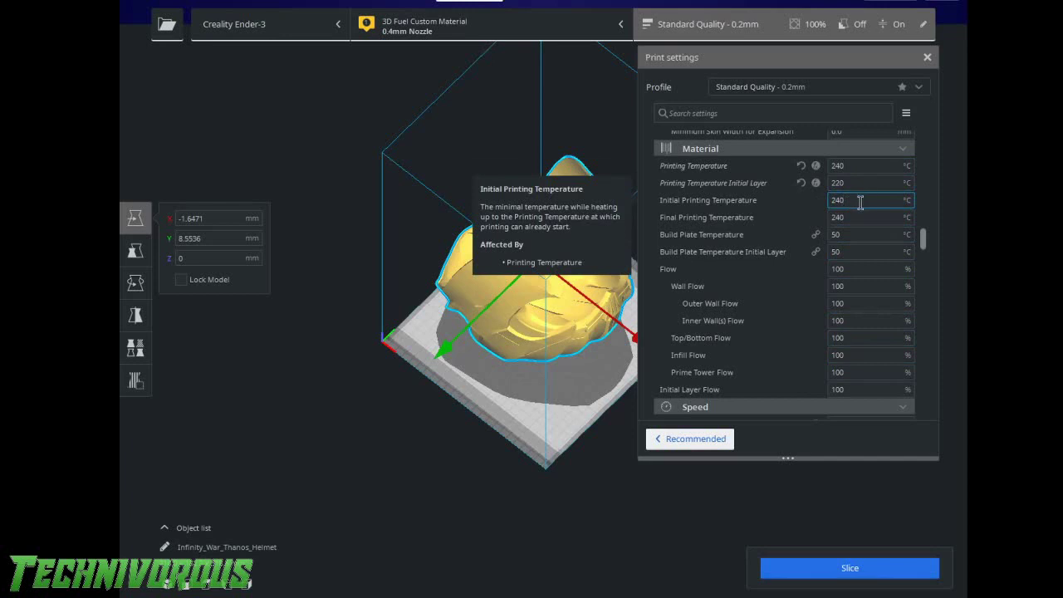
type("220")
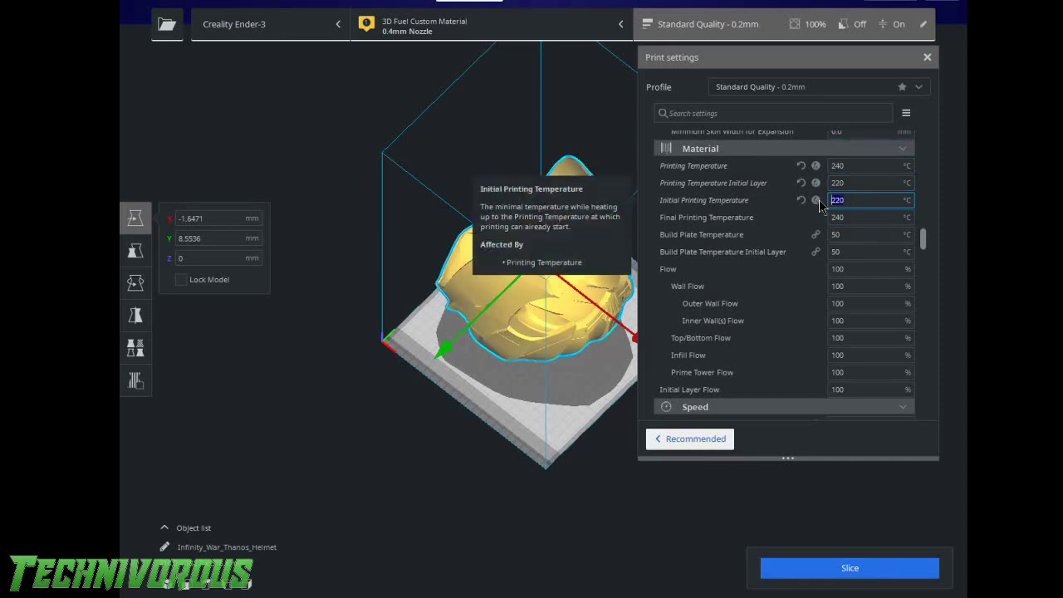
type("2")
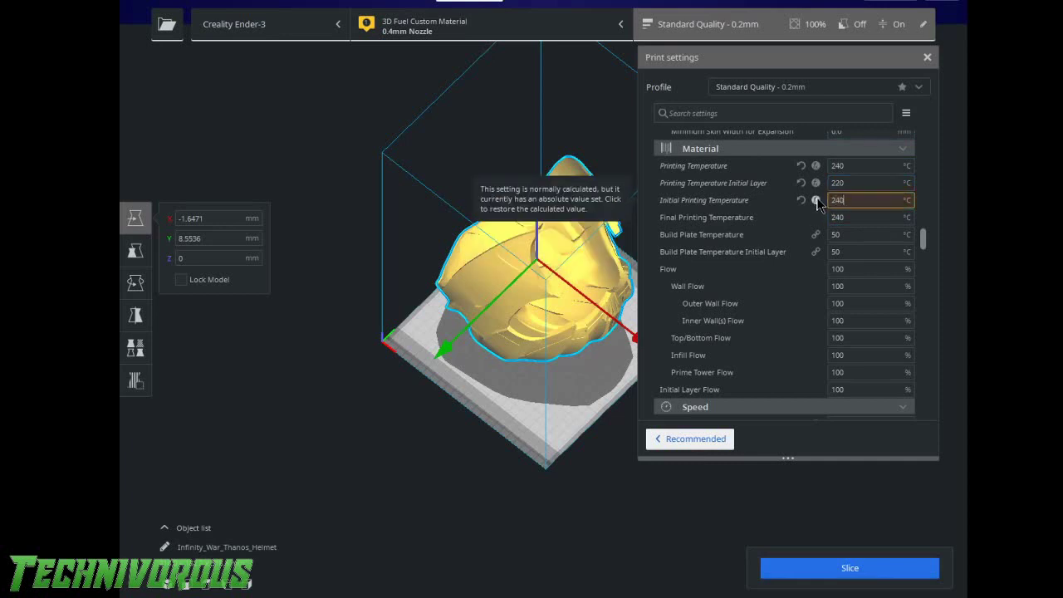
left_click(816, 200)
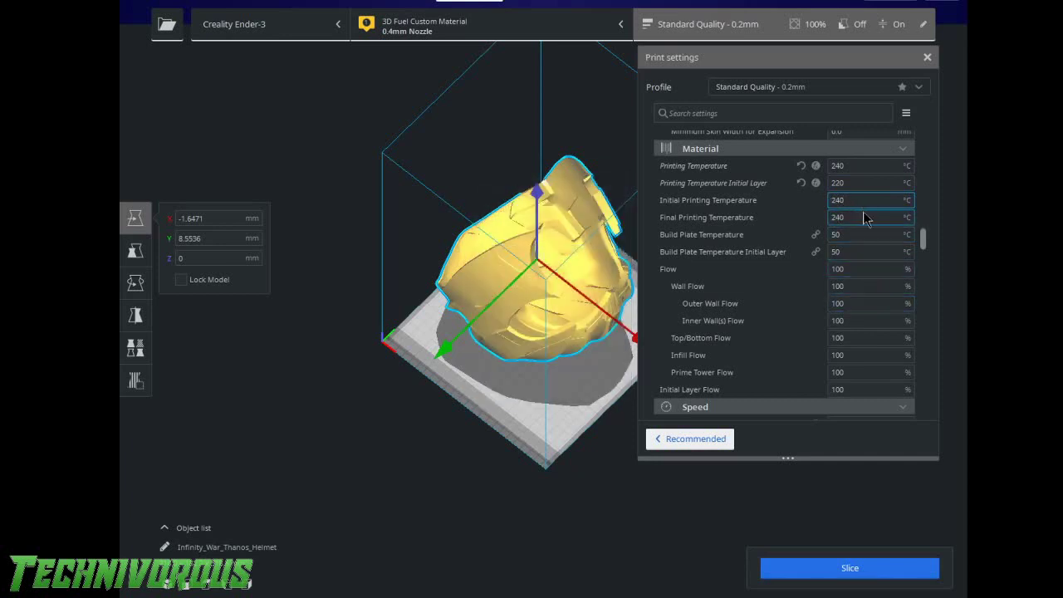
double_click(839, 202)
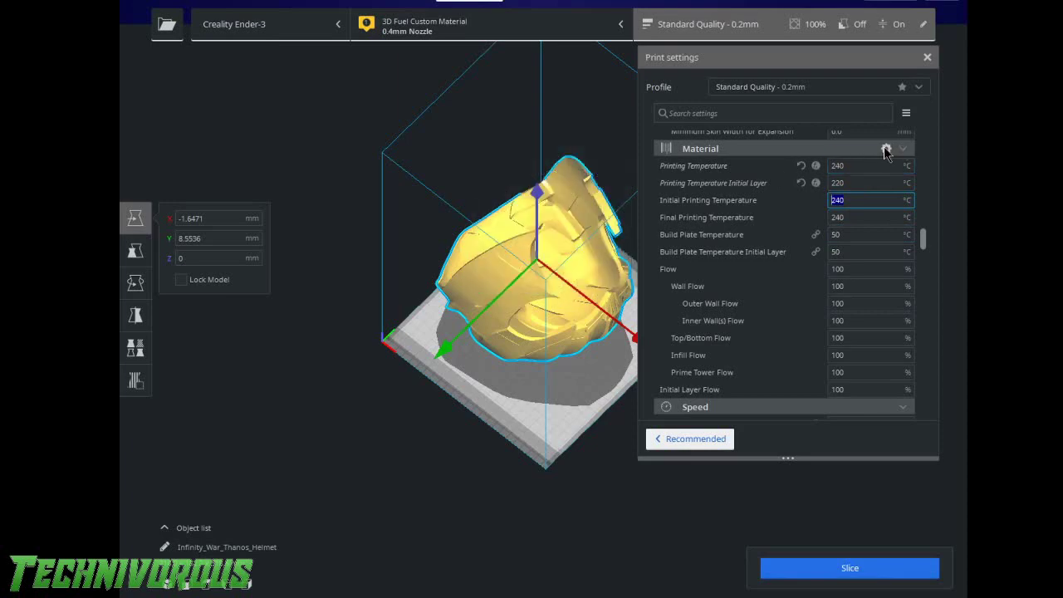
left_click(886, 148)
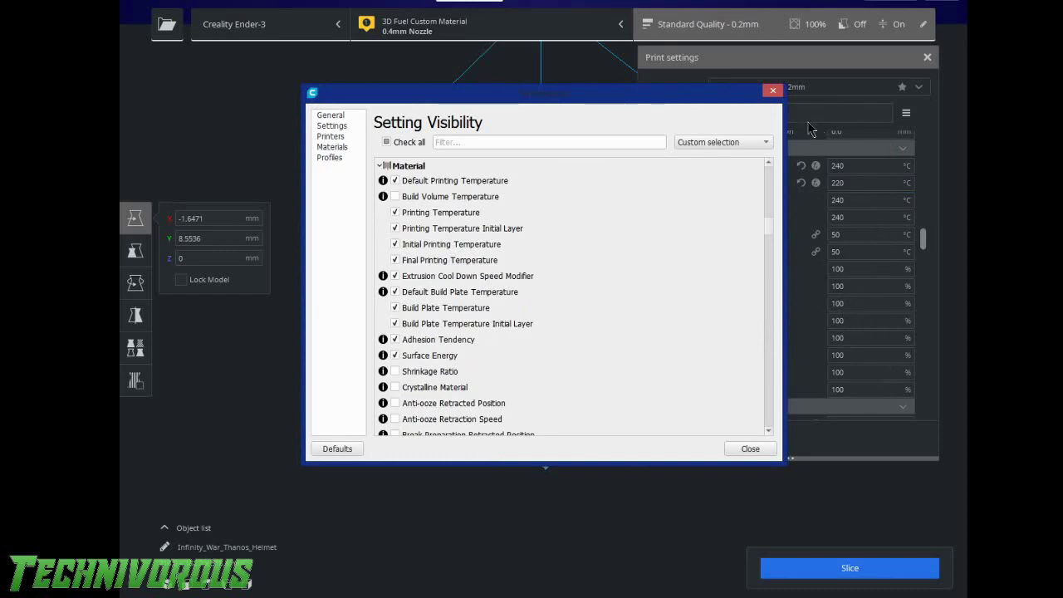
left_click(773, 90)
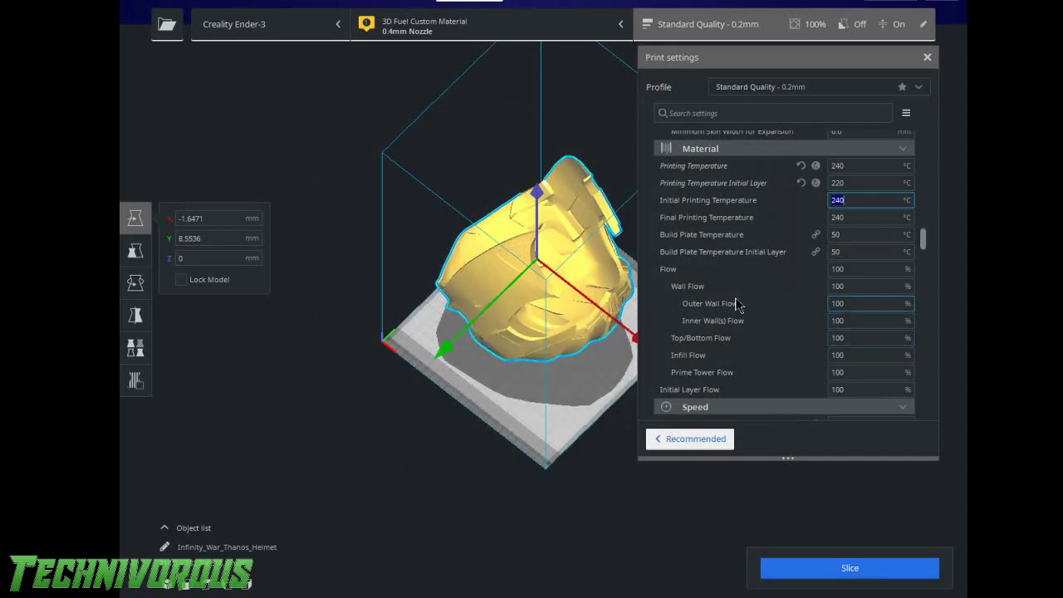
scroll(751, 299, "down", 2)
scroll(755, 286, "up", 2)
Review the Creality Ender-3 machine settings, including start G-code and build volume
mouse_move(756, 274)
left_click(208, 1)
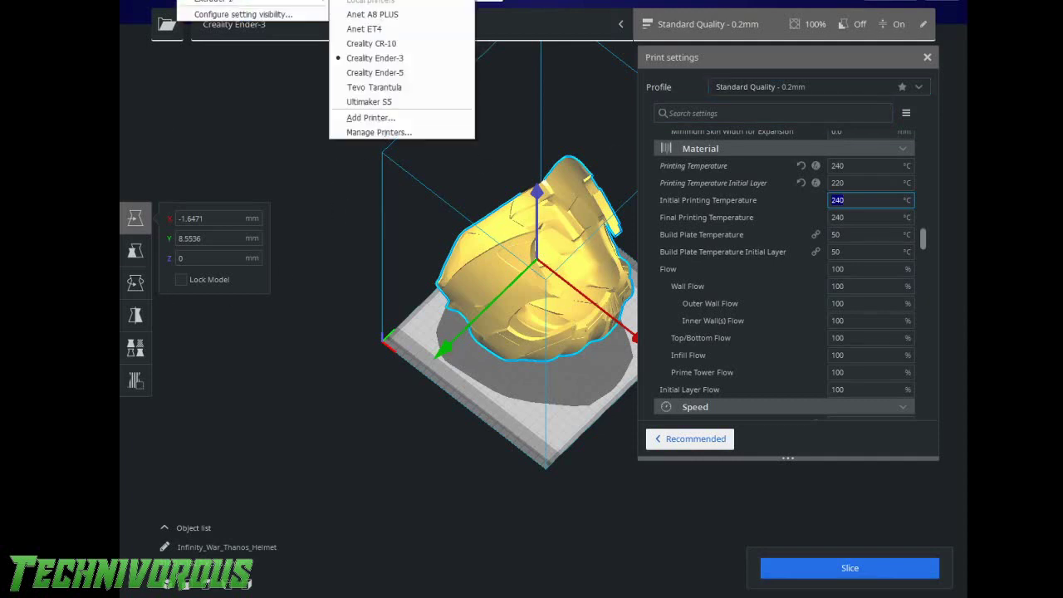
left_click(405, 132)
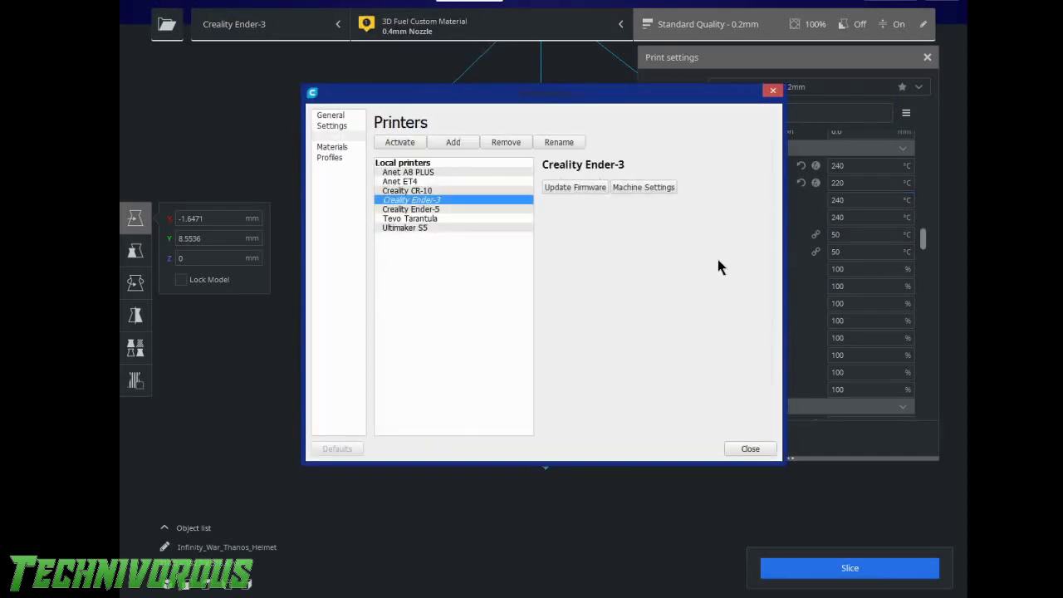
left_click(638, 188)
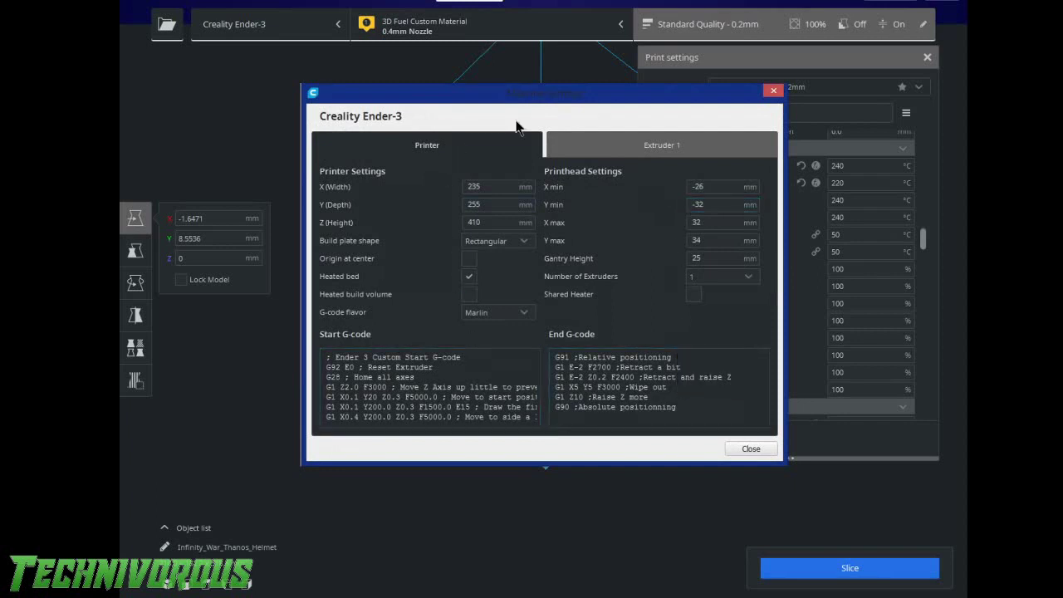
left_click(462, 374)
left_click(505, 199)
left_click(773, 92)
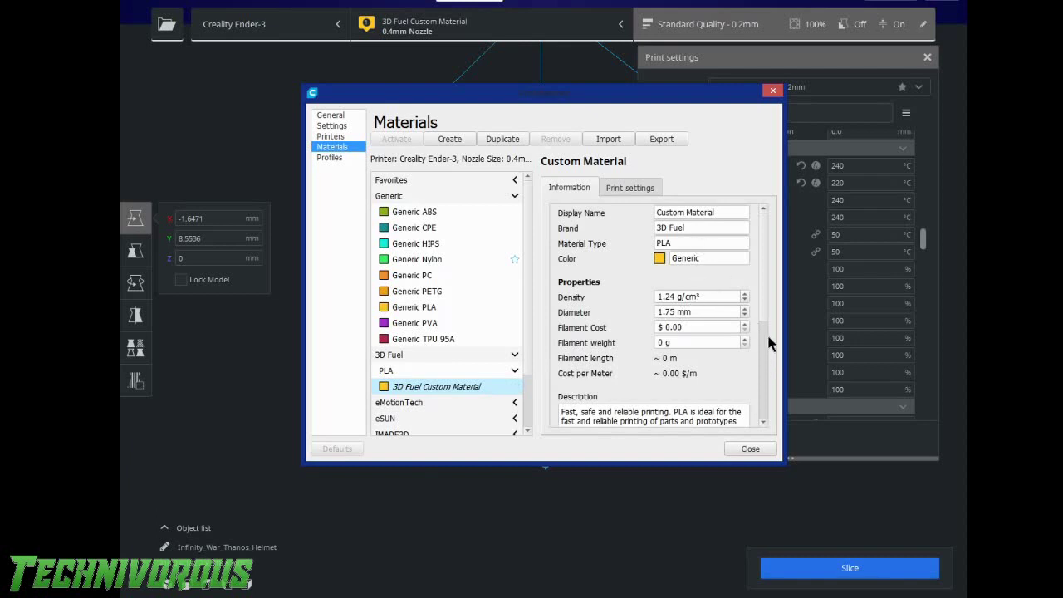
Browse the Generic Nylon, PETG and TPU 95A material entries
scroll(762, 342, "down", 5)
scroll(757, 282, "up", 5)
left_click(396, 262)
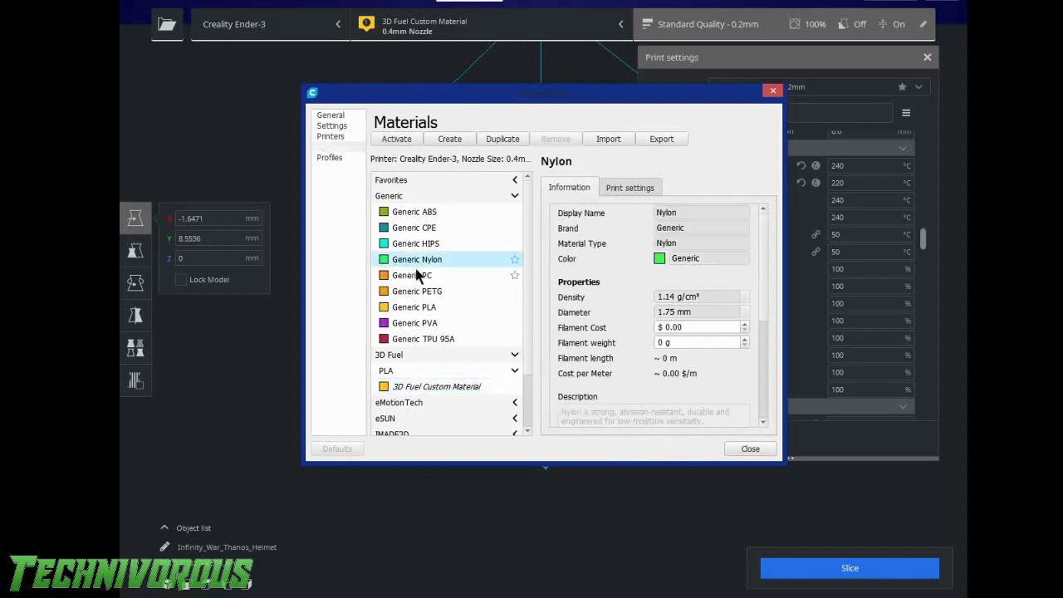
left_click(424, 292)
left_click(443, 339)
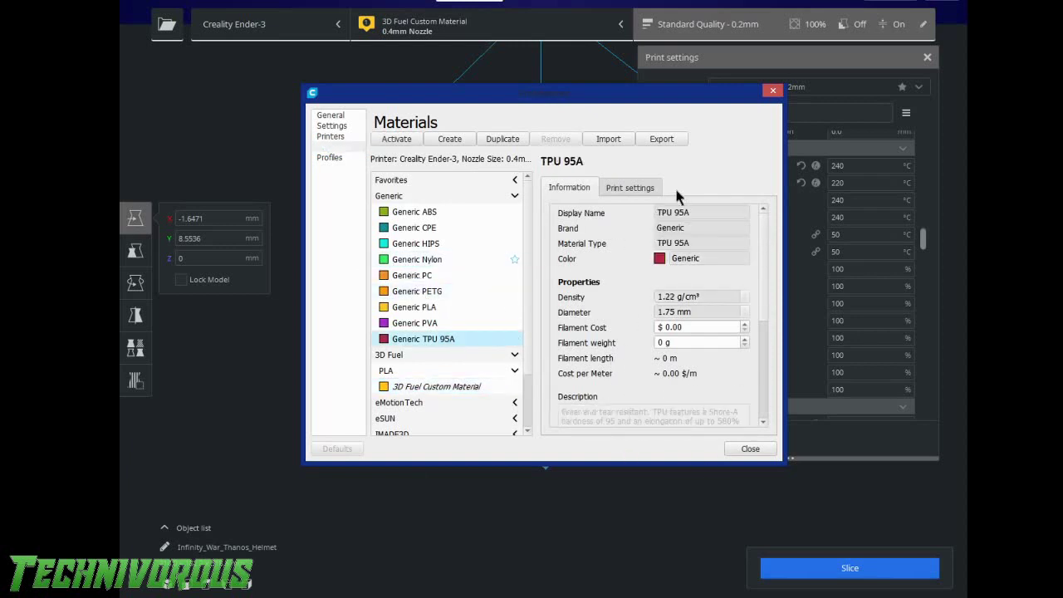
Compare default print settings of Nylon, PETG, ABS and PVA, ending on PVA at 215 °C
left_click(625, 190)
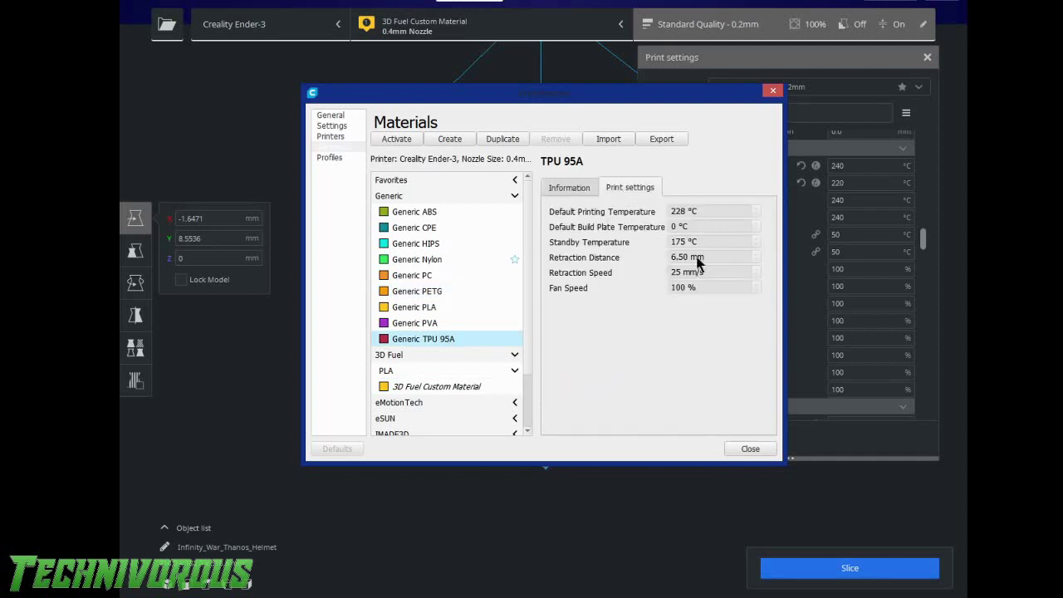
left_click(411, 260)
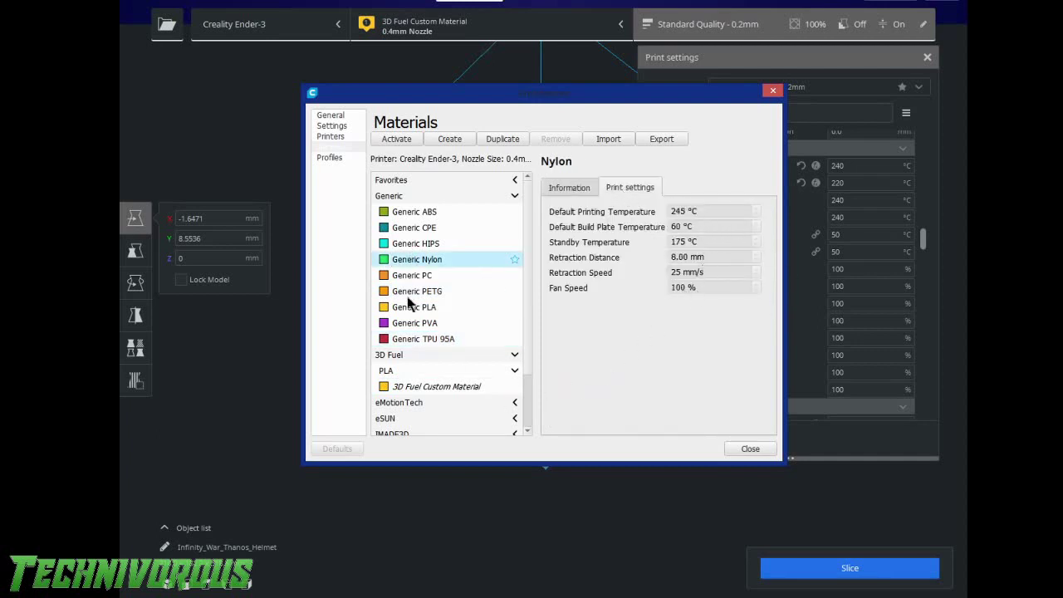
left_click(411, 292)
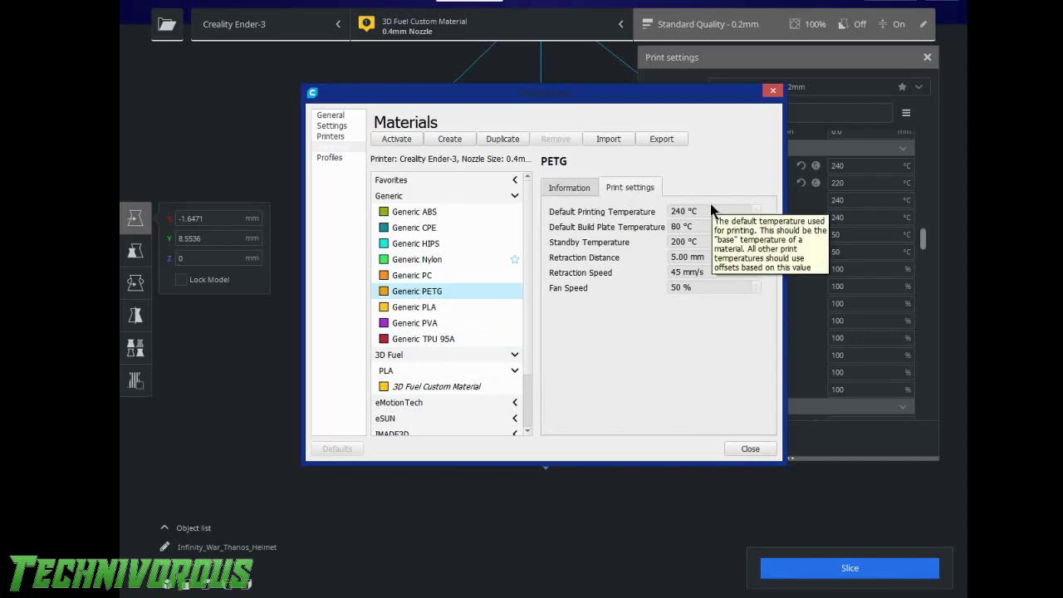
left_click(405, 218)
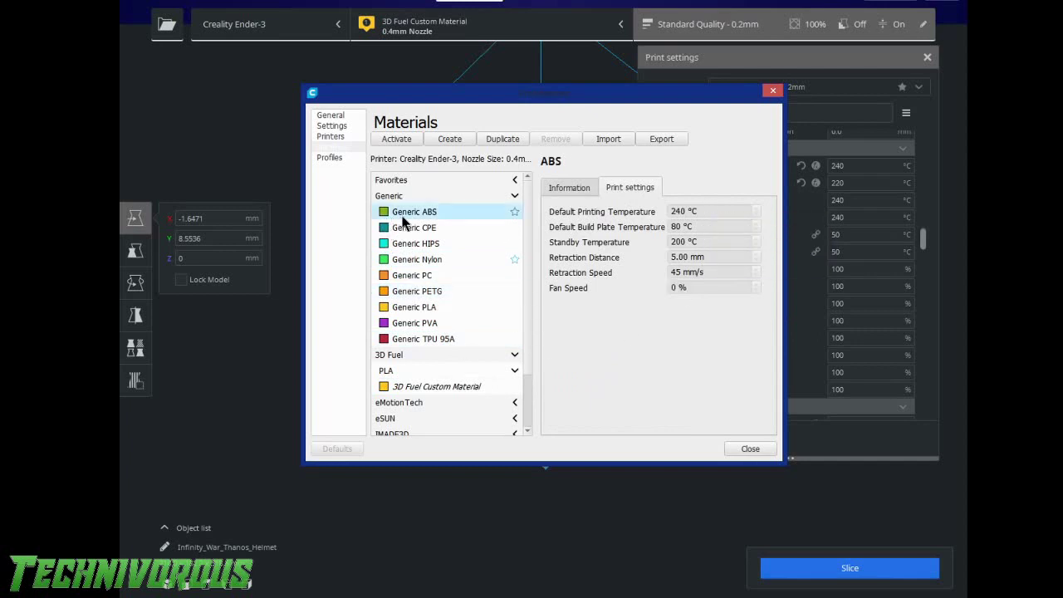
left_click(420, 262)
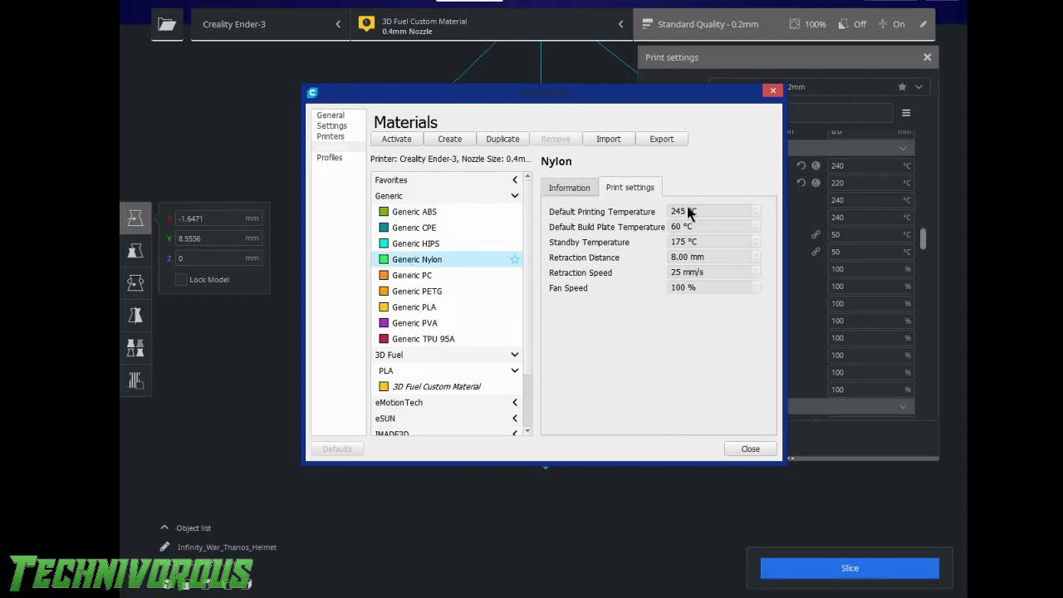
left_click(402, 324)
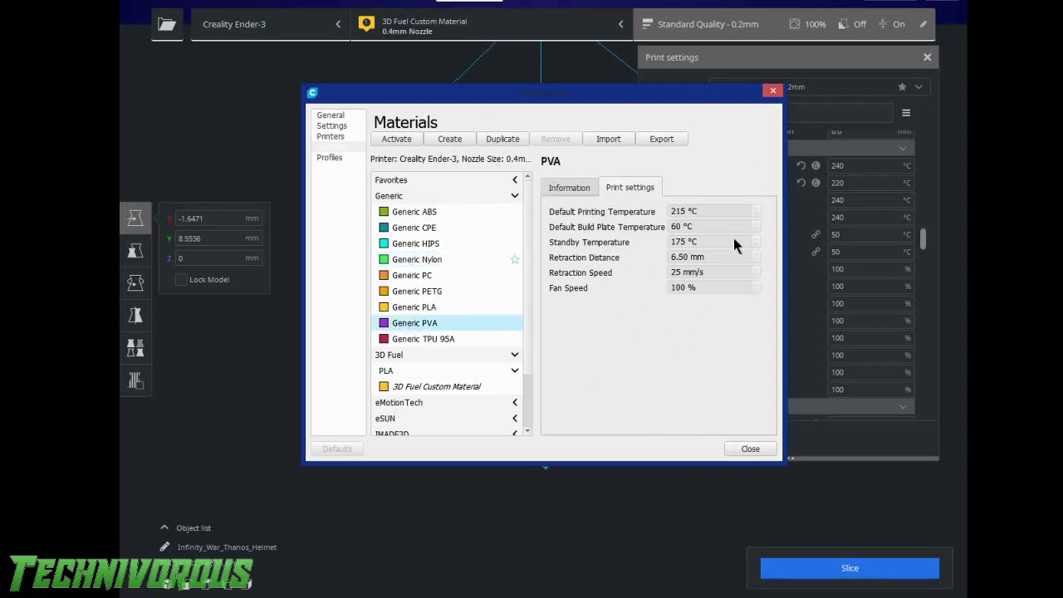
scroll(406, 347, "down", 2)
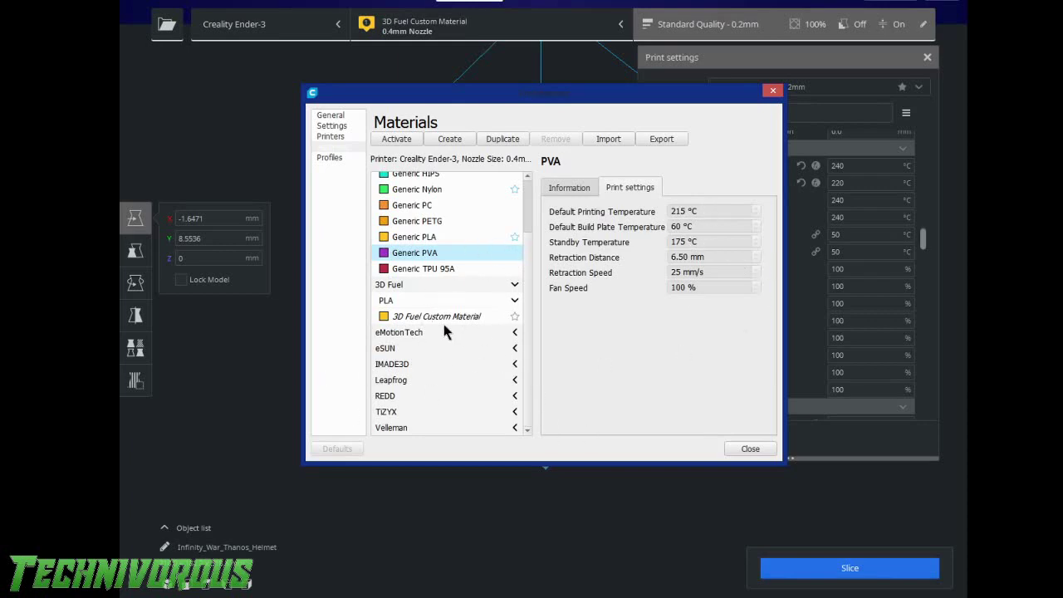
Close the Preferences window and orbit the view around the Thanos helmet
left_click(773, 93)
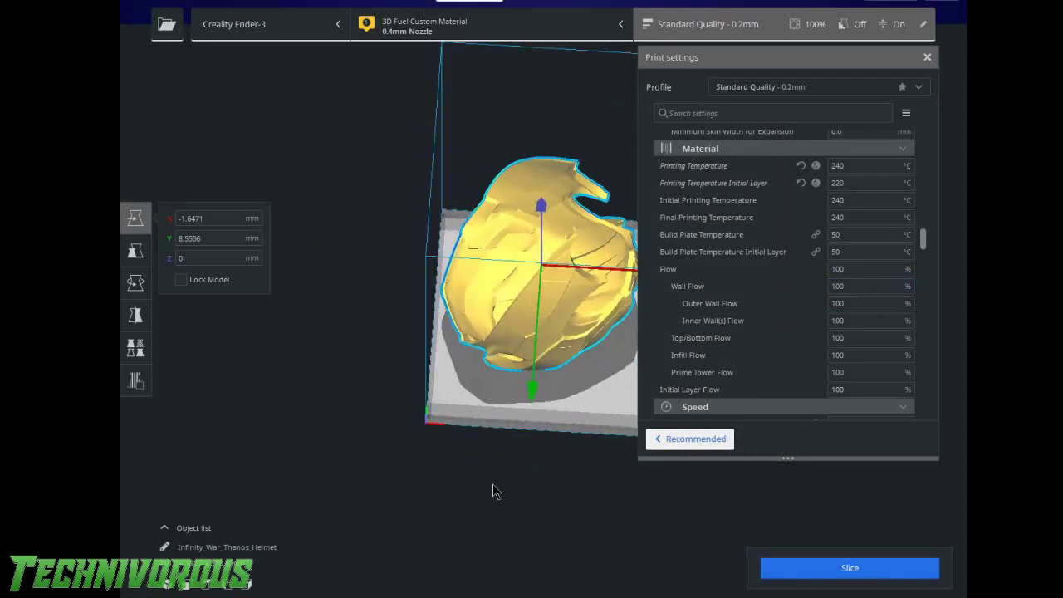
right_click_drag(493, 490, 772, 438)
right_click_drag(444, 468, 593, 498)
right_click_drag(426, 481, 523, 446)
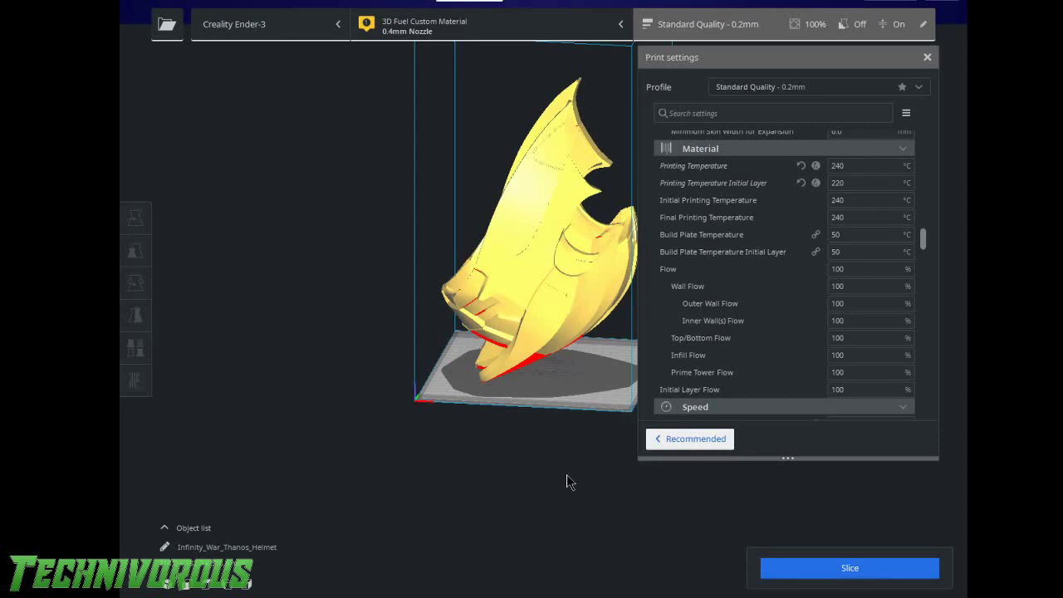
Change Printing Temperature Initial Layer from 220 to 240 °C
left_click(854, 188)
key("BackSpace")
key("BackSpace")
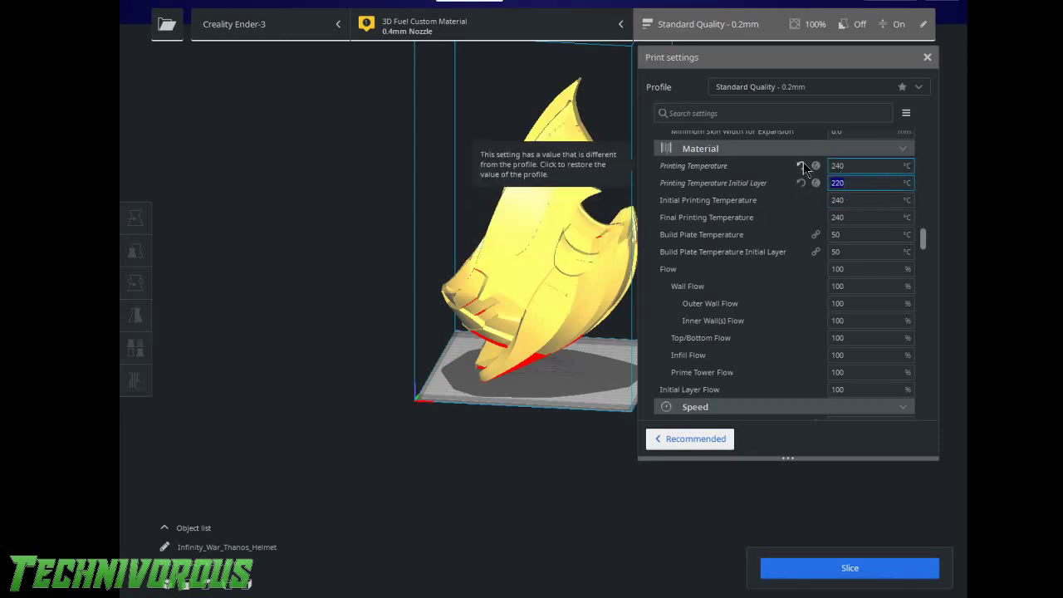
type("40")
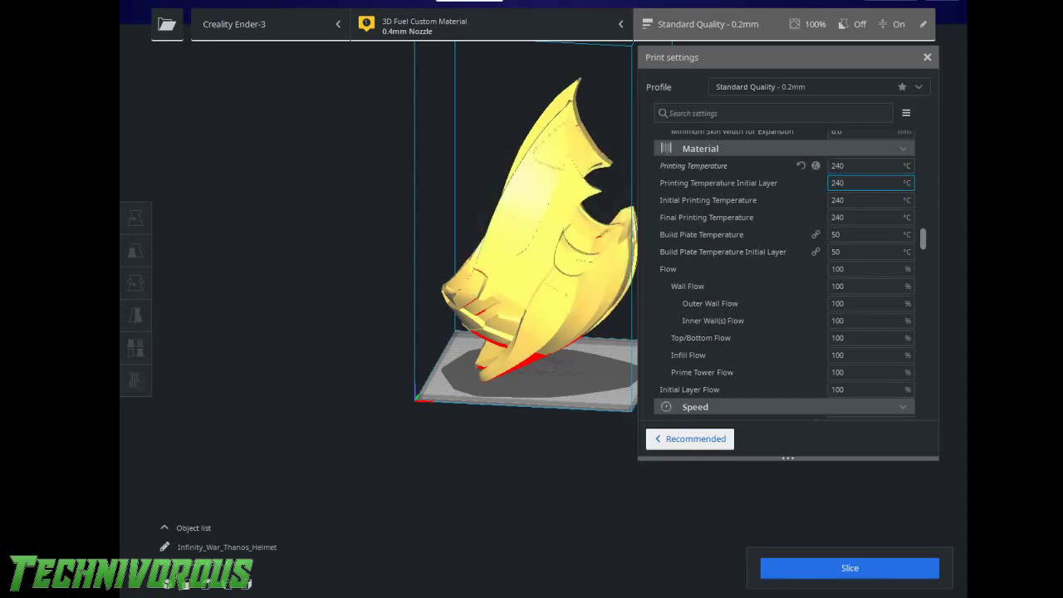